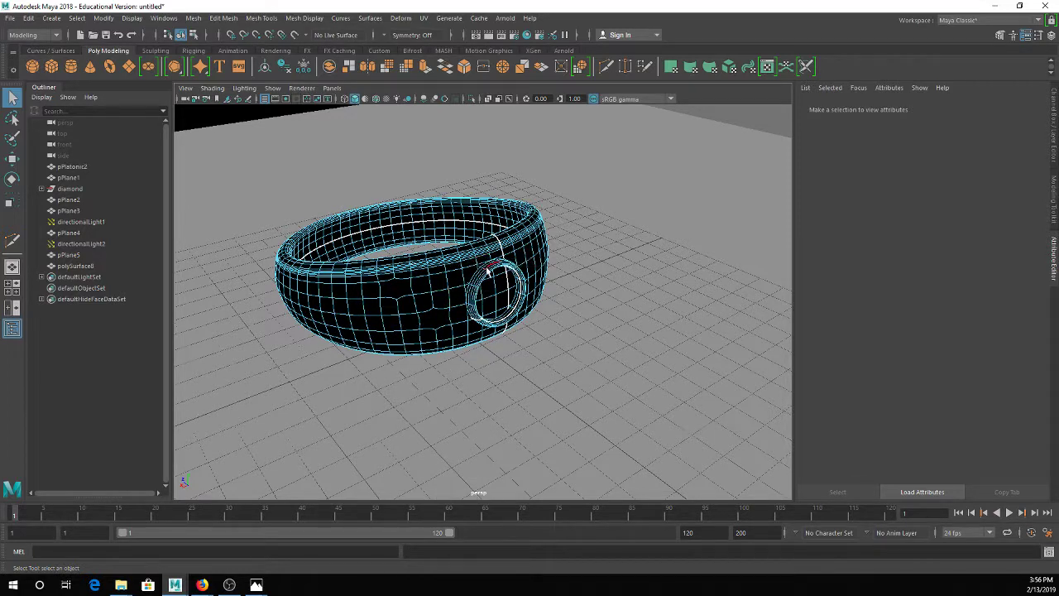
Step: Select the ring band as an object and set the mesh Cleanup options to fix faces with more than 4 sides
right_click(454, 267)
left_click(488, 266)
right_click_drag(424, 315, 466, 262)
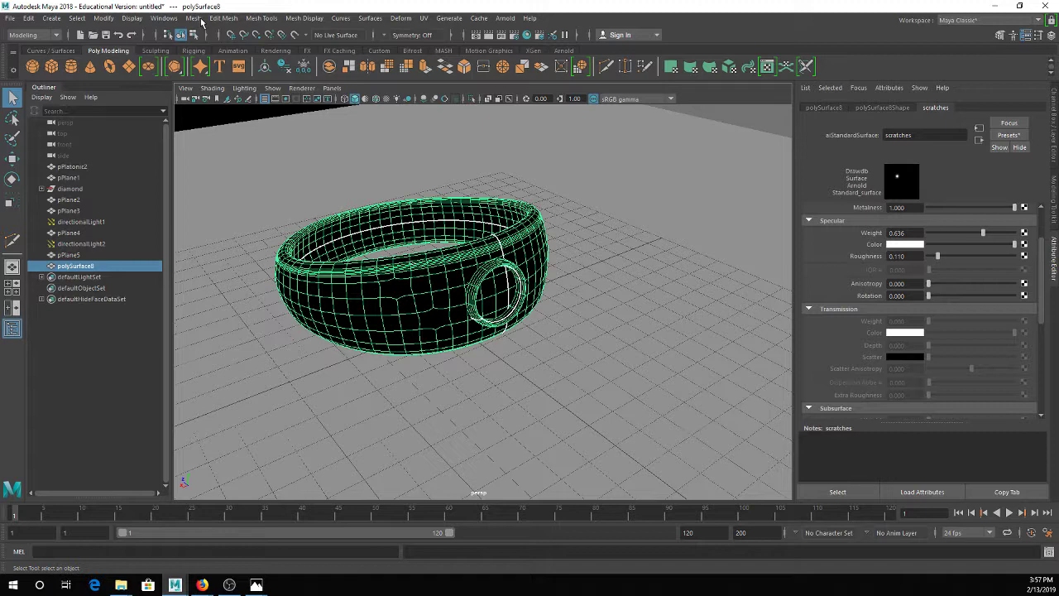
left_click(193, 19)
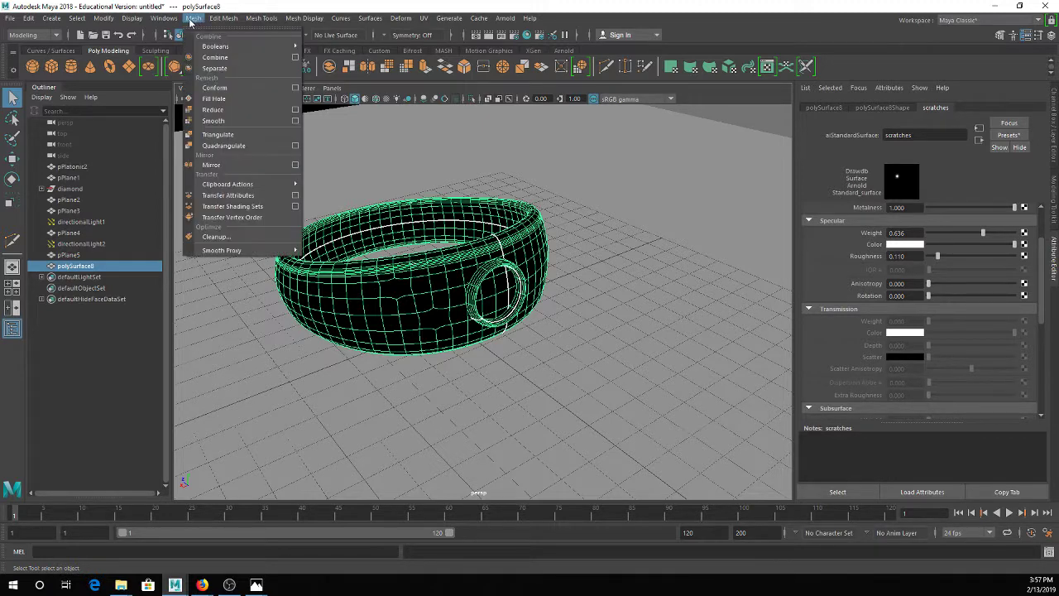
left_click(217, 238)
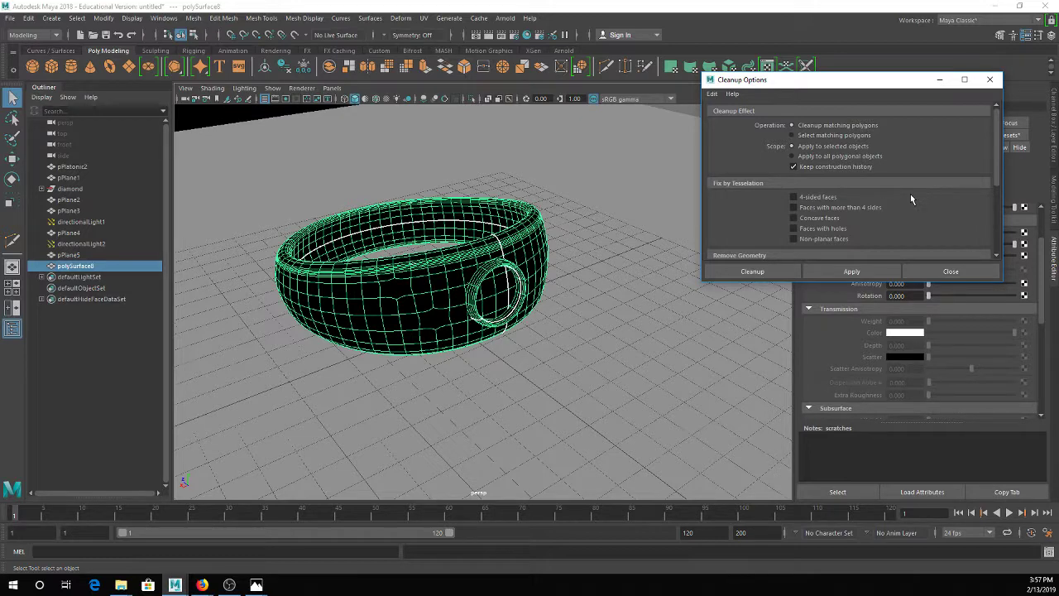
left_click(859, 207)
Step: Try the Cleanup on the ring band's faces with more than 4 sides, and undo it
left_click(865, 275)
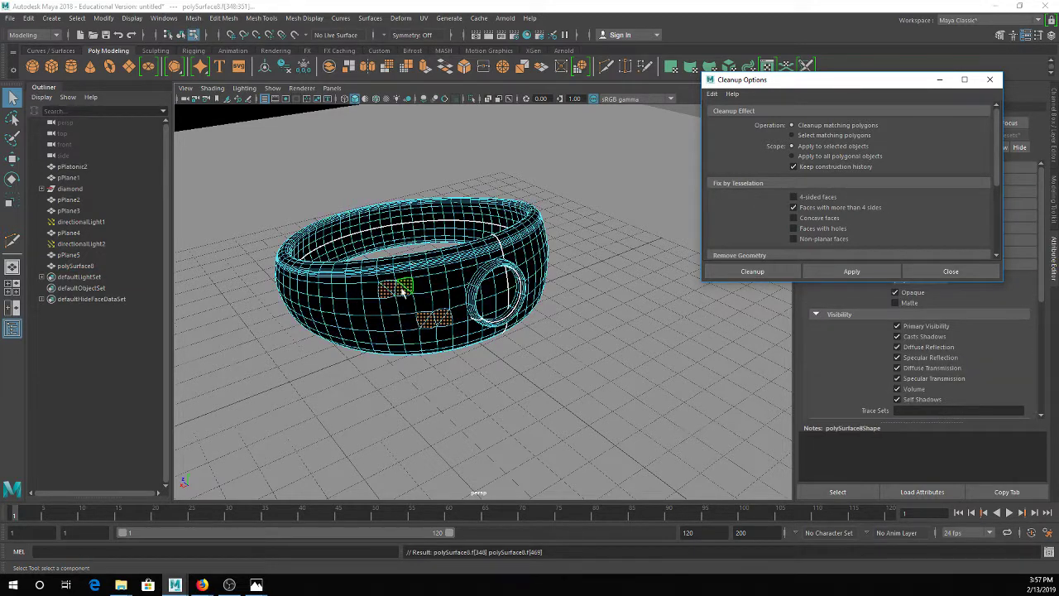
right_click_drag(408, 295, 412, 240)
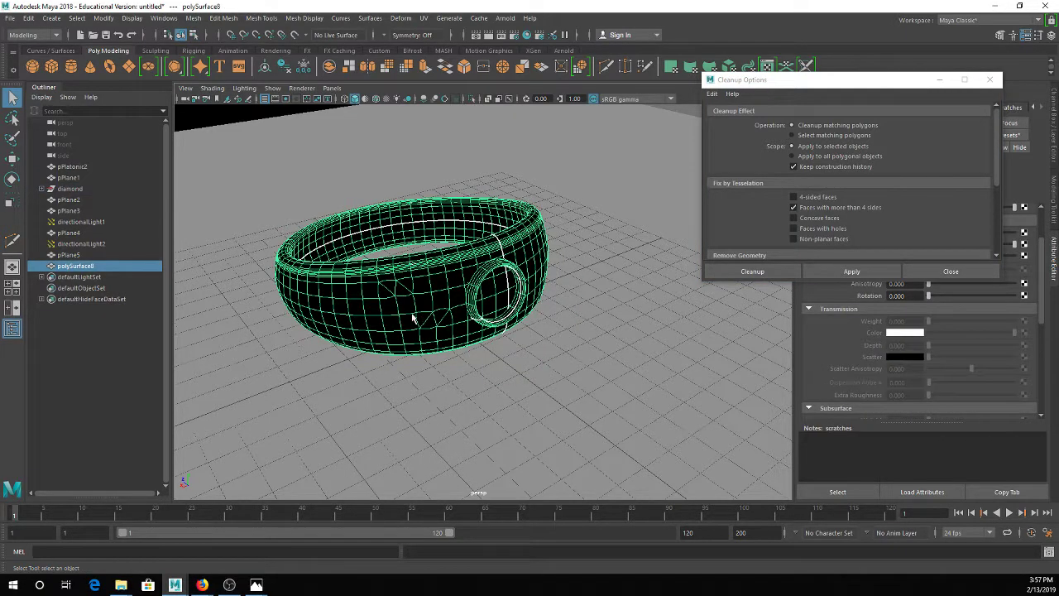
key("ctrl+z")
key("ctrl+z")
key("ctrl+z")
key("ctrl+z")
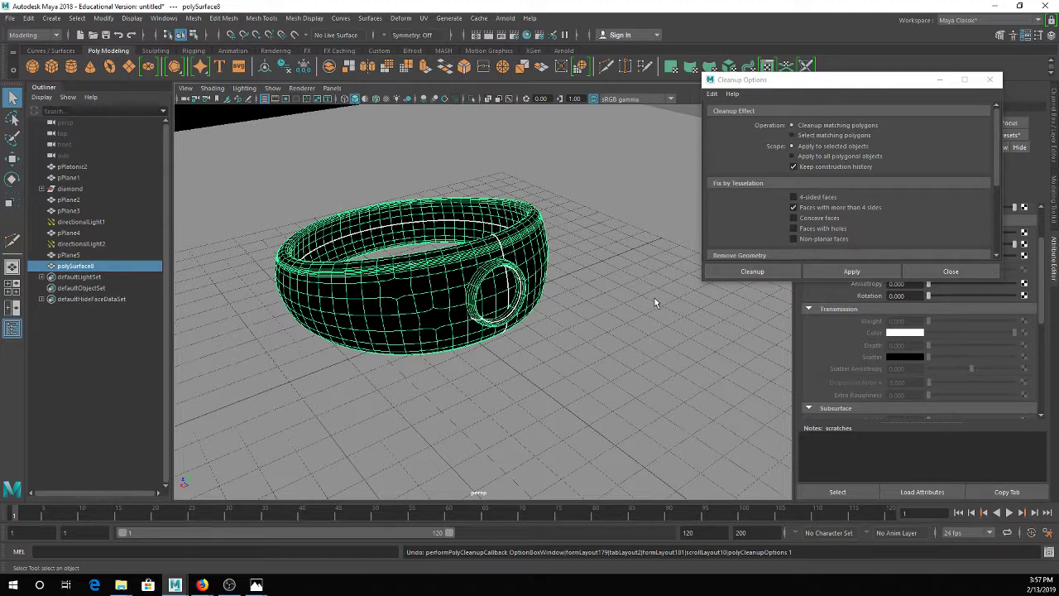
Step: Set Cleanup to select matching polygons and use it to select the ring band's faces with more than 4 sides
left_click_drag(702, 279, 660, 318)
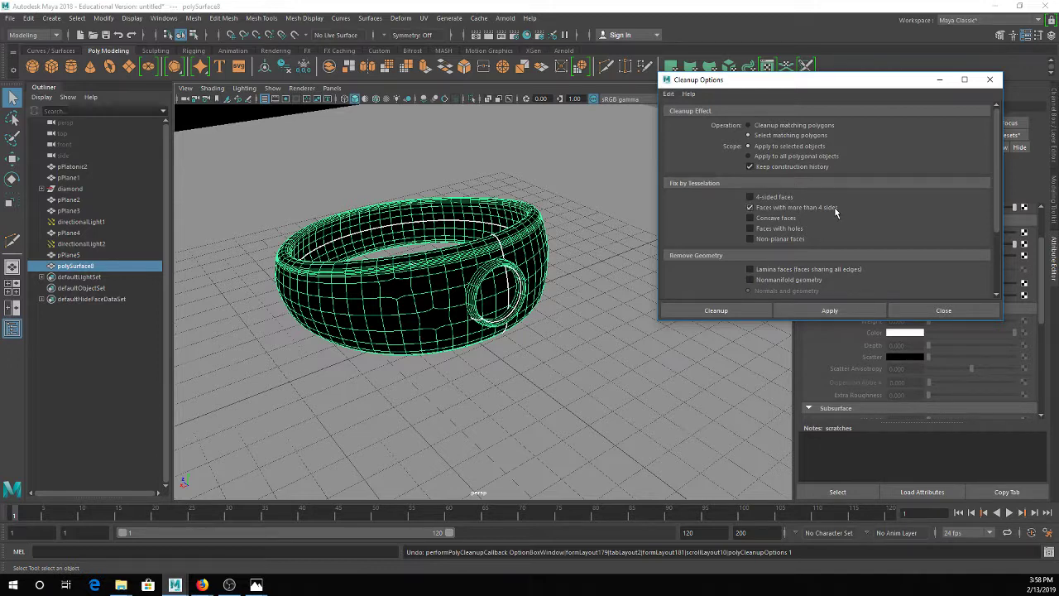
left_click(814, 313)
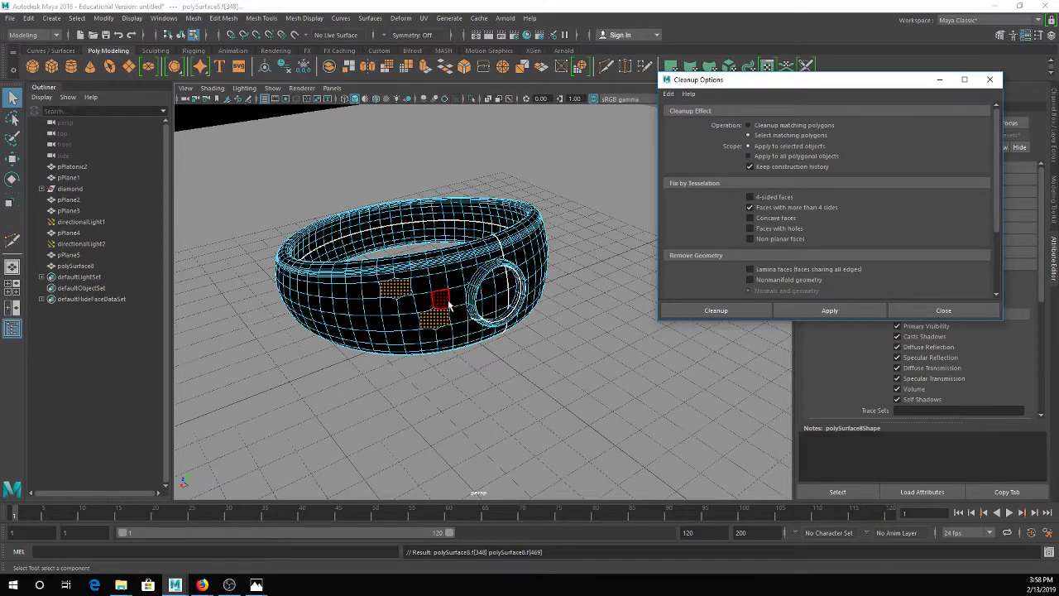
Step: Leave the ring band's face selection and select the diamond mesh as a whole object
right_click_drag(457, 267, 552, 240)
left_click(533, 277)
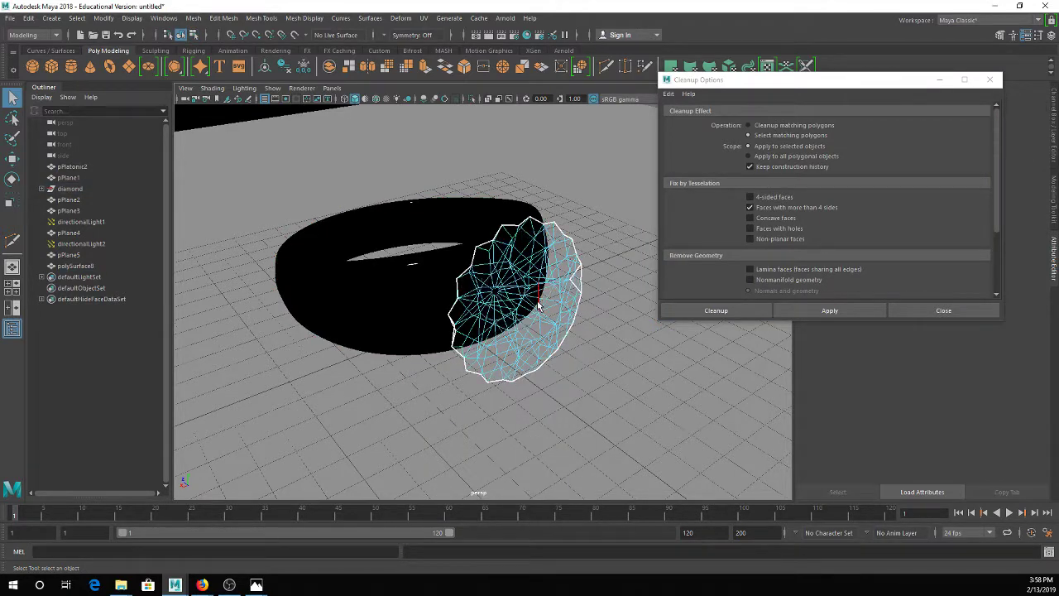
left_click(546, 306)
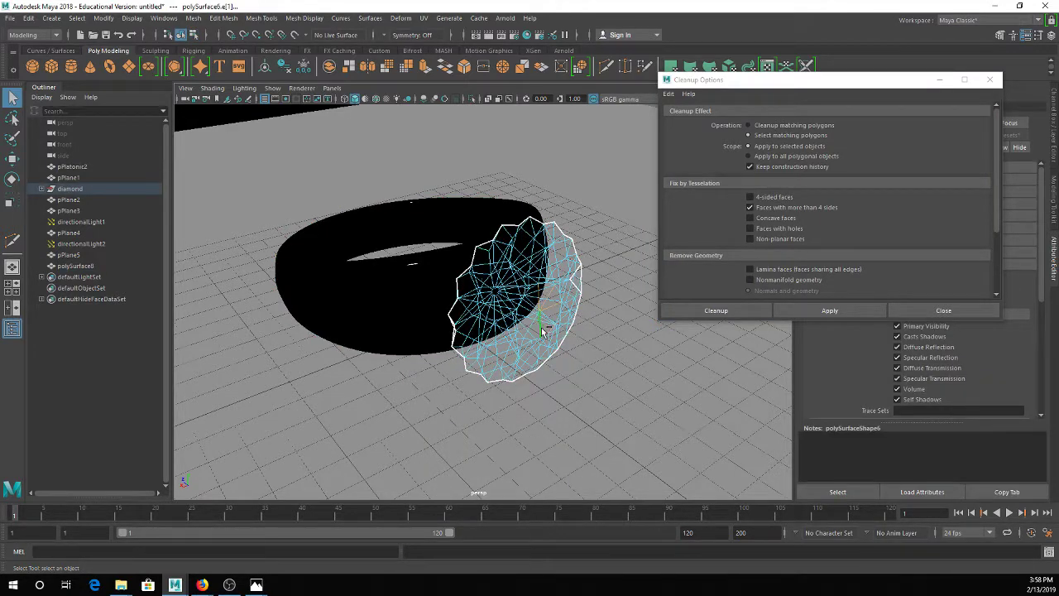
left_click(571, 265)
right_click_drag(570, 265, 609, 242)
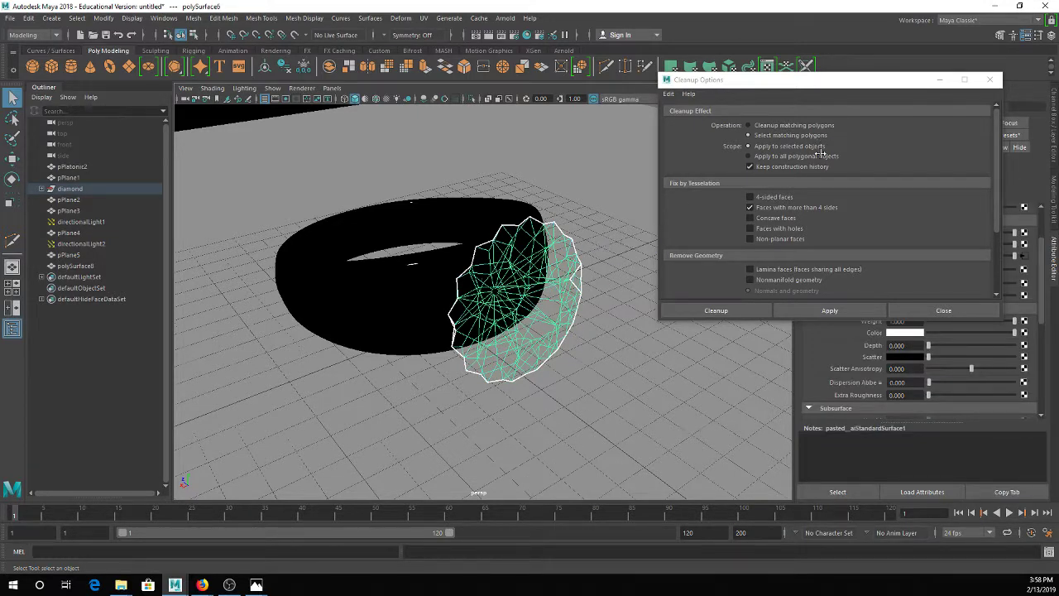
Step: Select faces with more than 4 sides on all polygonal objects with Cleanup, and switch the ring band to object selection
left_click(761, 159)
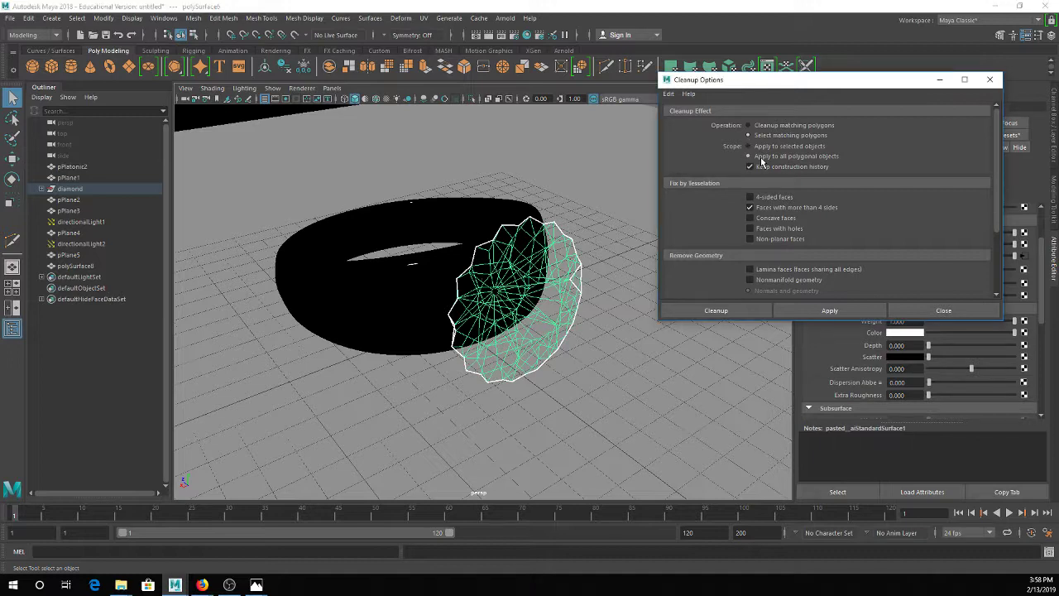
left_click(832, 312)
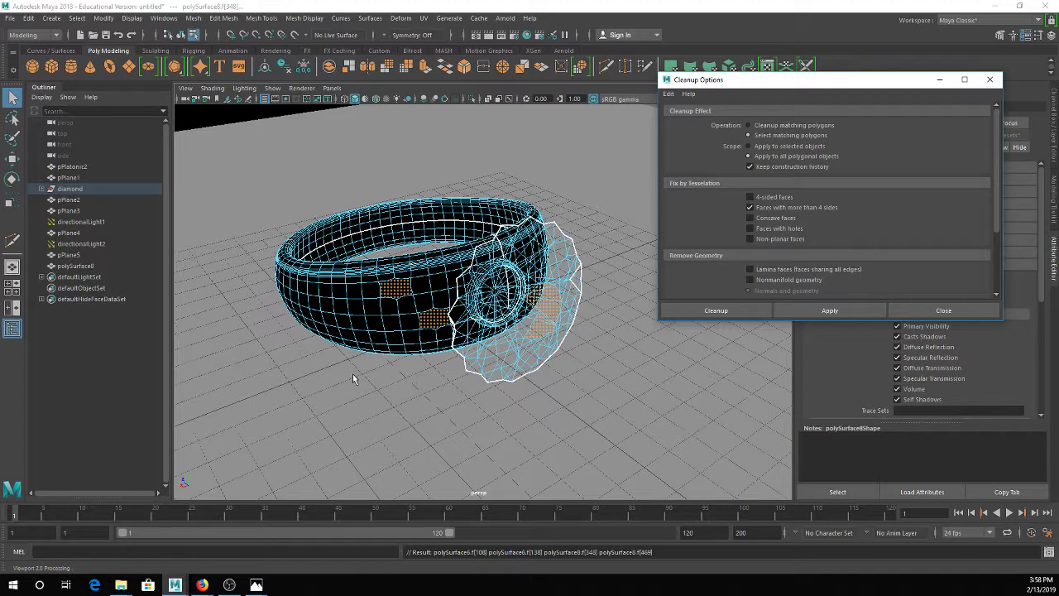
right_click_drag(477, 233, 510, 202)
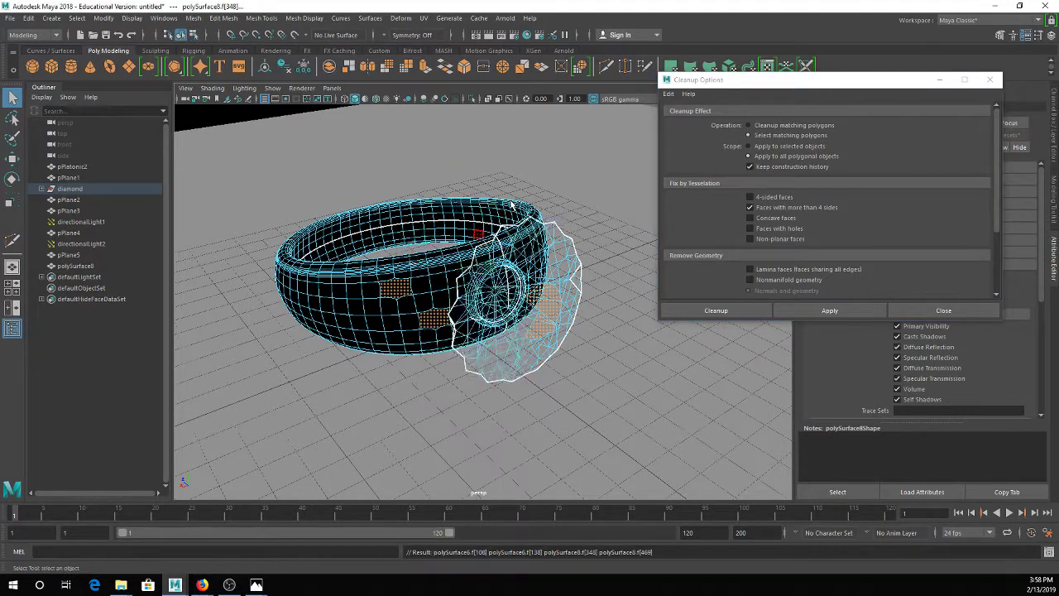
left_click(510, 202)
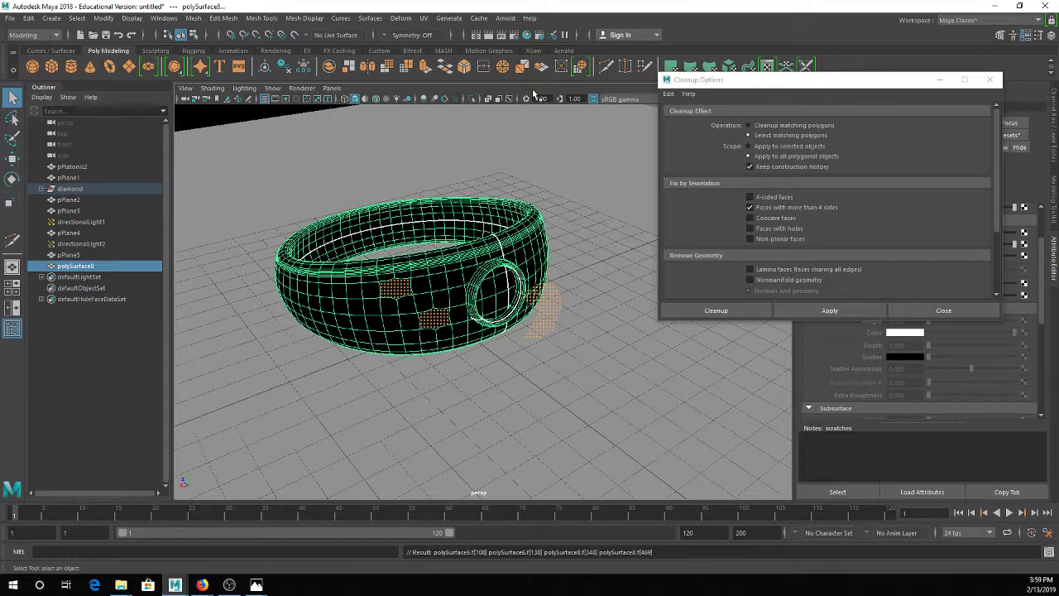
Step: Search the menu commands for "poke" and look for the command among the mesh editing commands
left_click(530, 19)
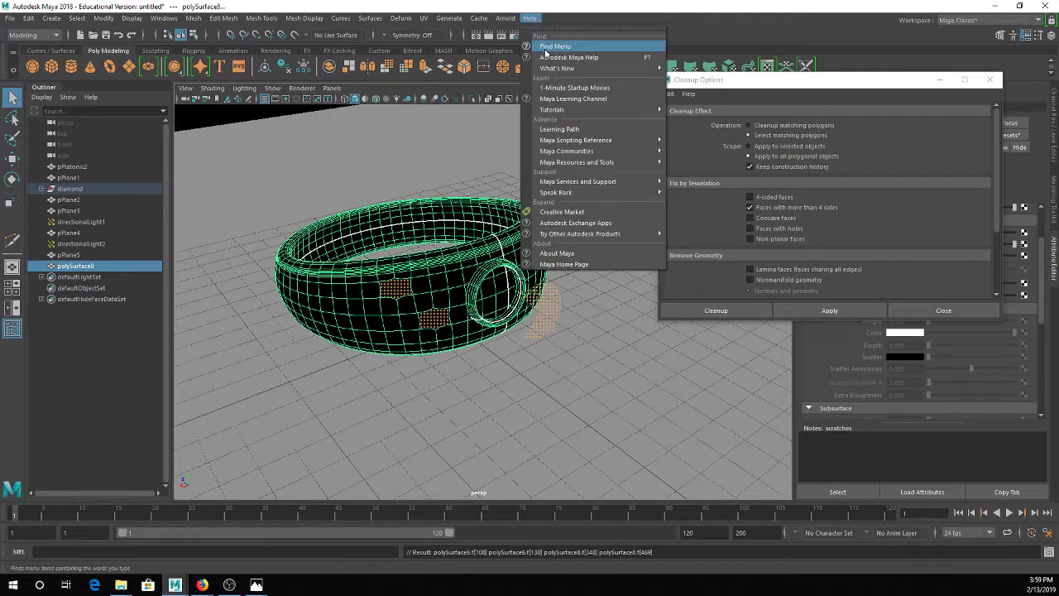
left_click(547, 49)
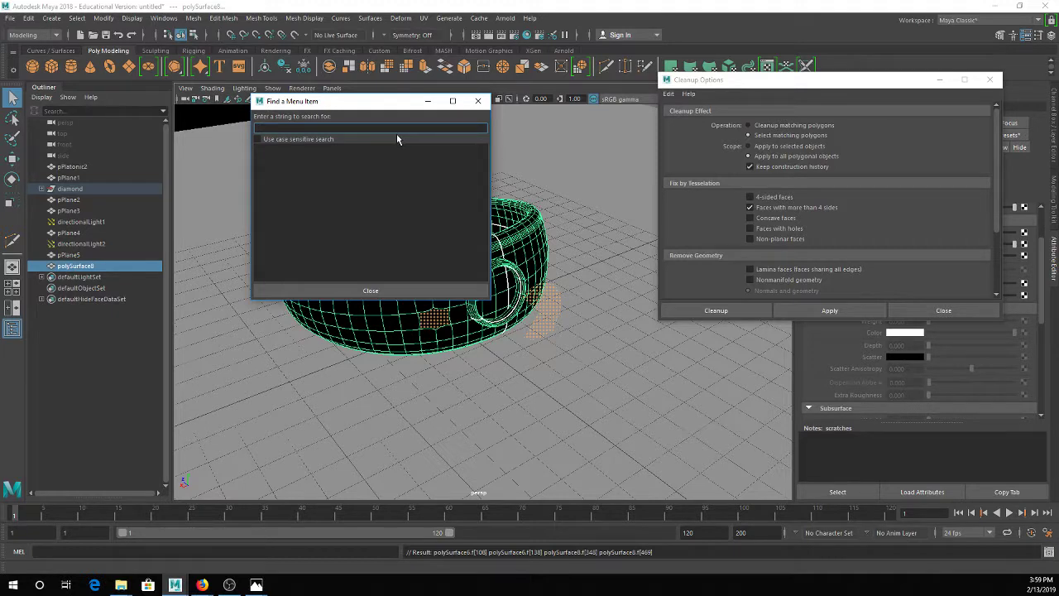
type("poke")
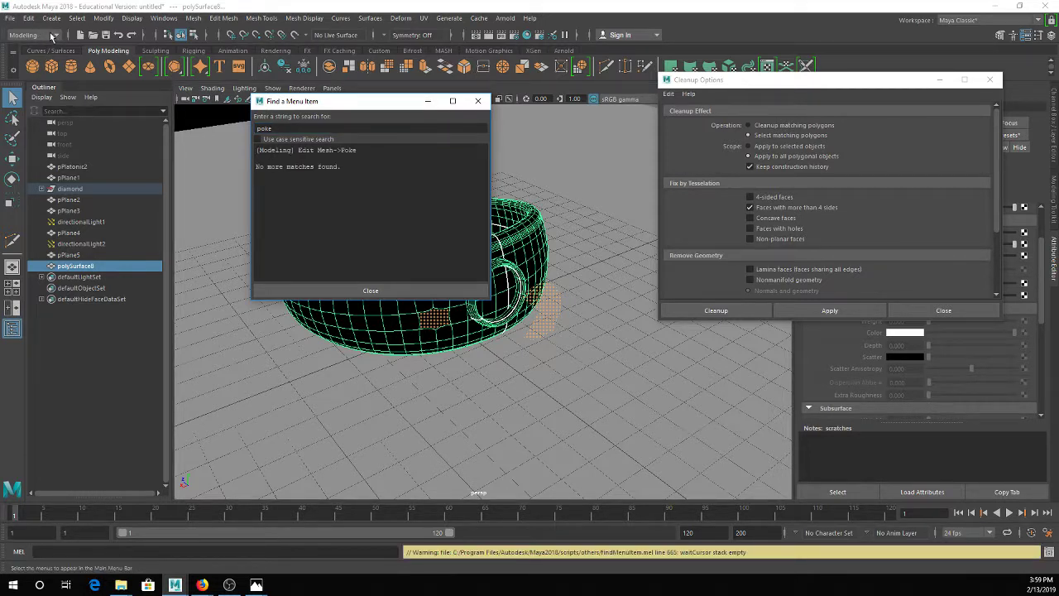
left_click(223, 18)
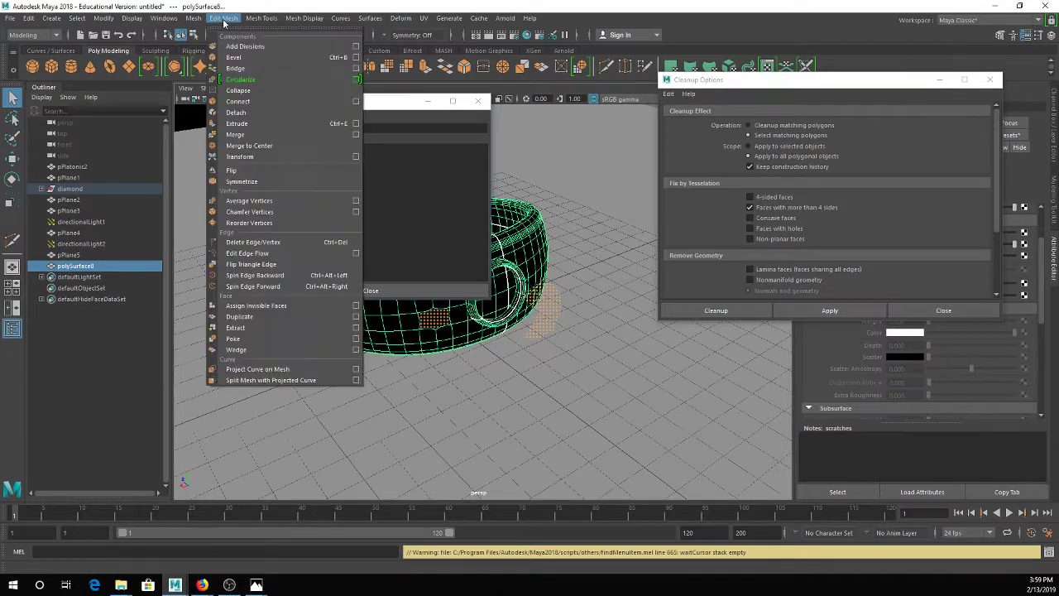
left_click(389, 102)
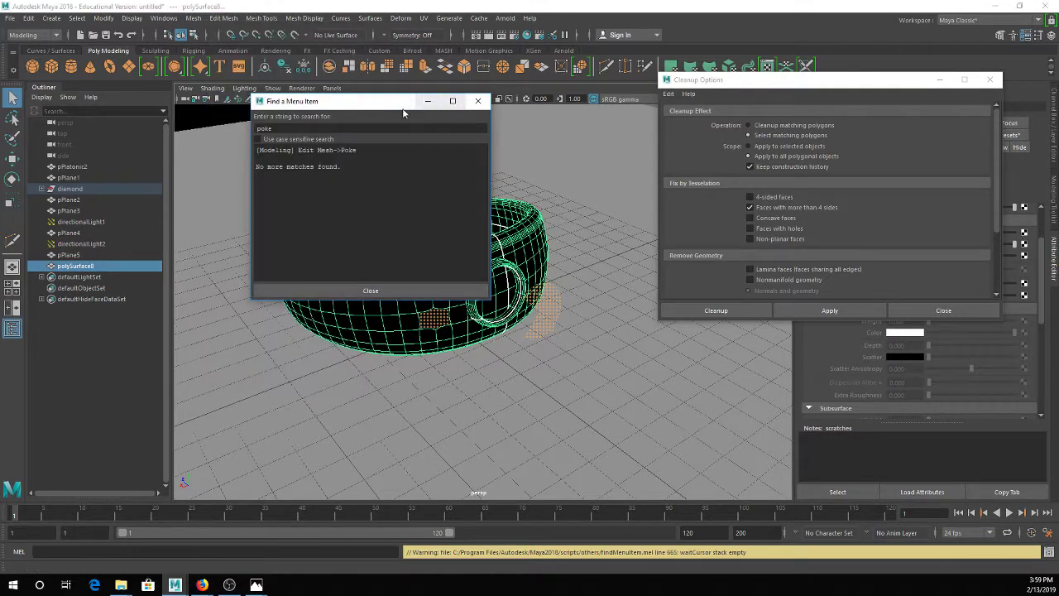
Step: Search the menu commands for "texture" and close the menu finder
left_click_drag(386, 106, 497, 104)
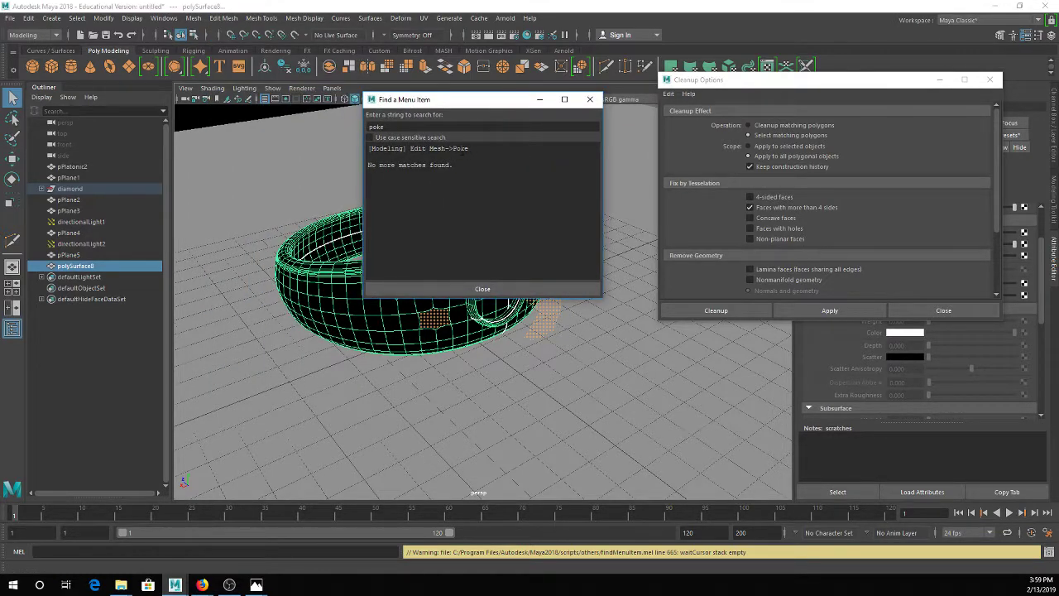
left_click_drag(394, 127, 357, 124)
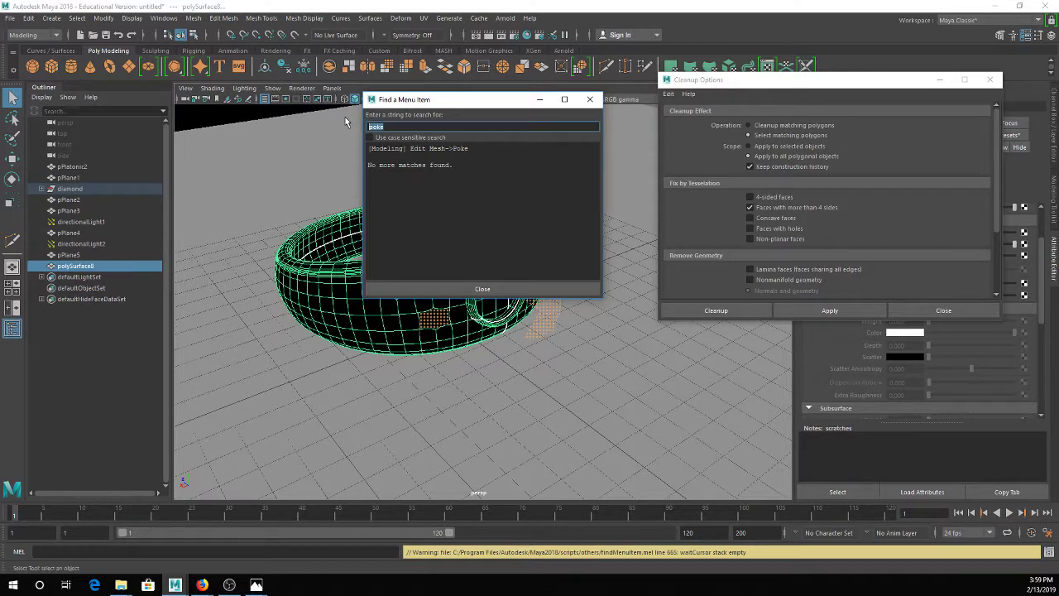
type("texture")
key("Return")
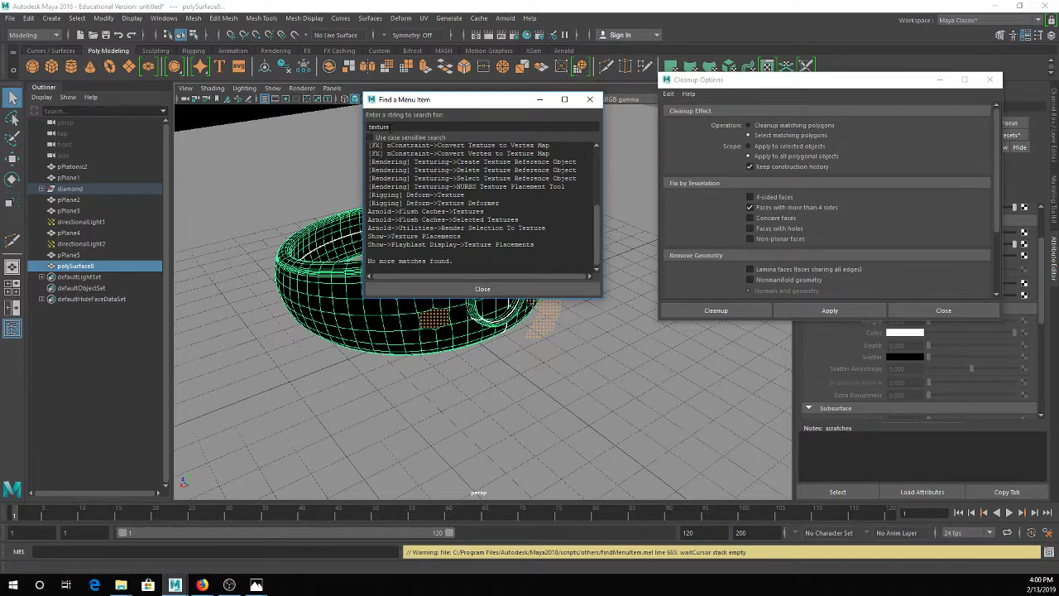
left_click(590, 99)
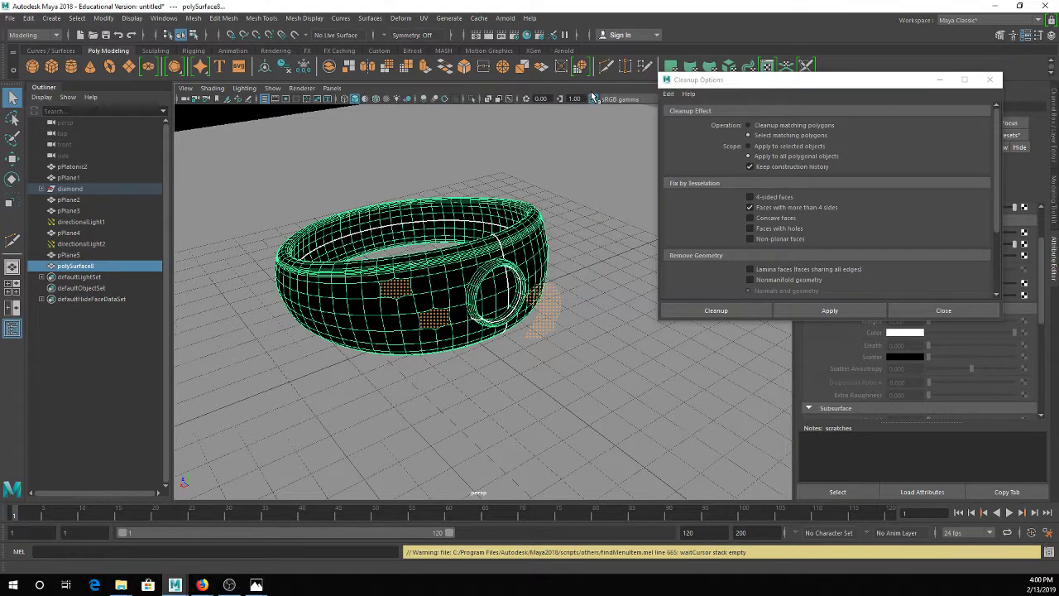
Step: Open the Hypershade and close the Cleanup options
right_click(468, 256)
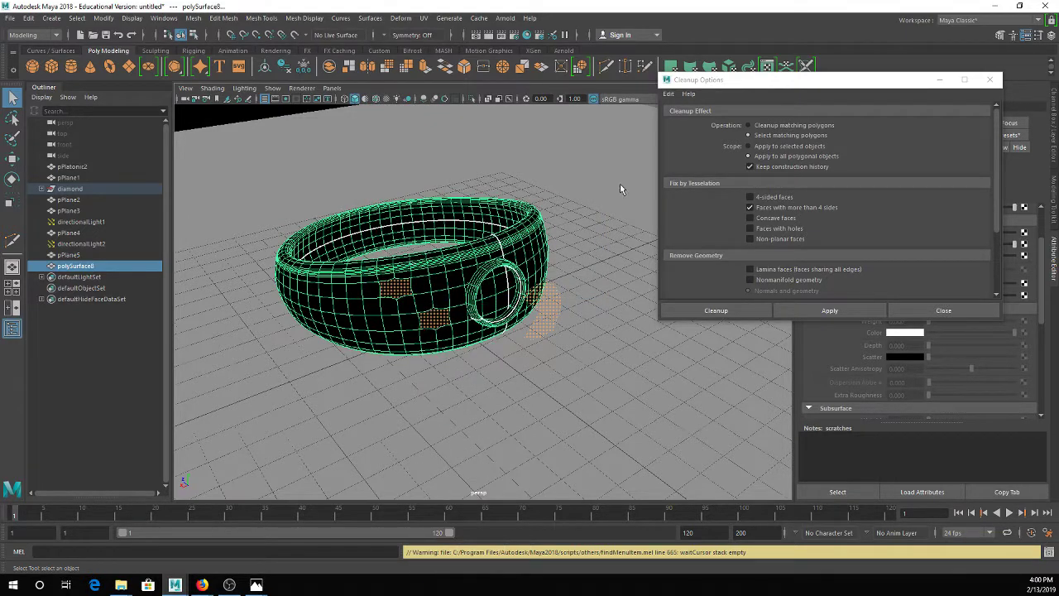
left_click_drag(779, 84, 775, 121)
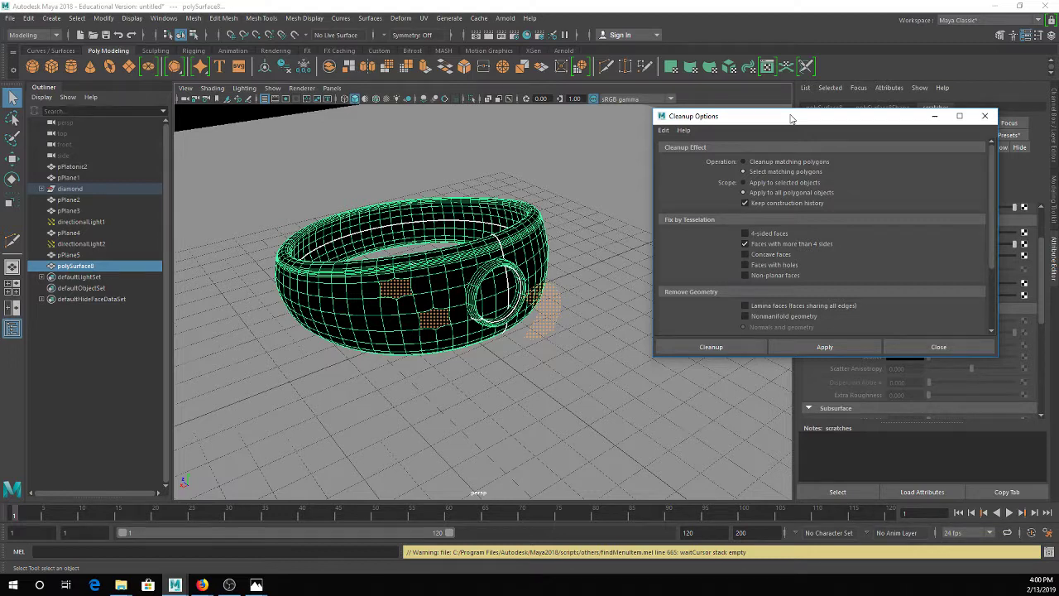
left_click(527, 37)
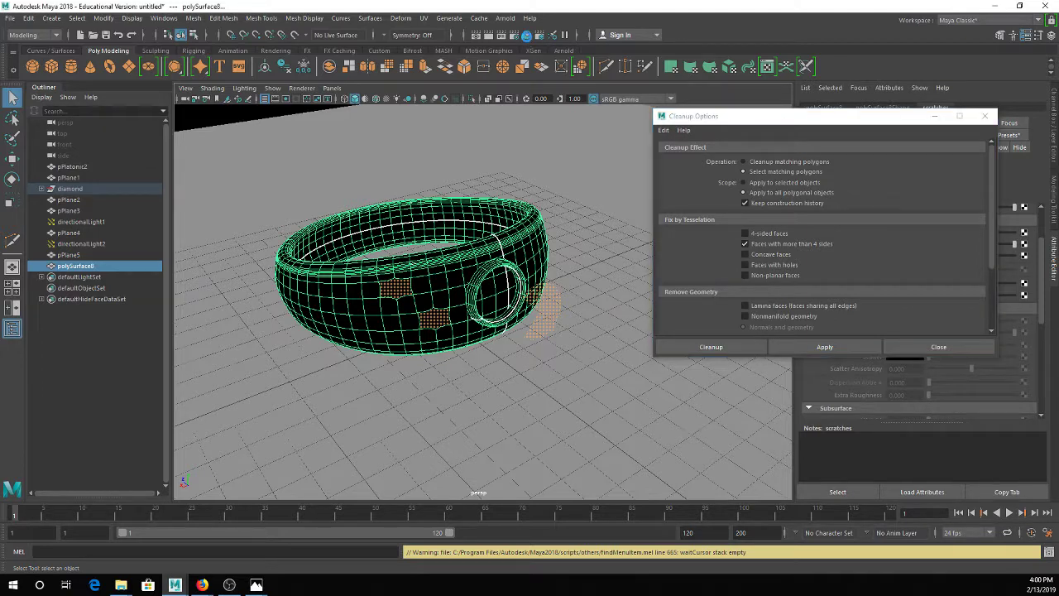
left_click(985, 116)
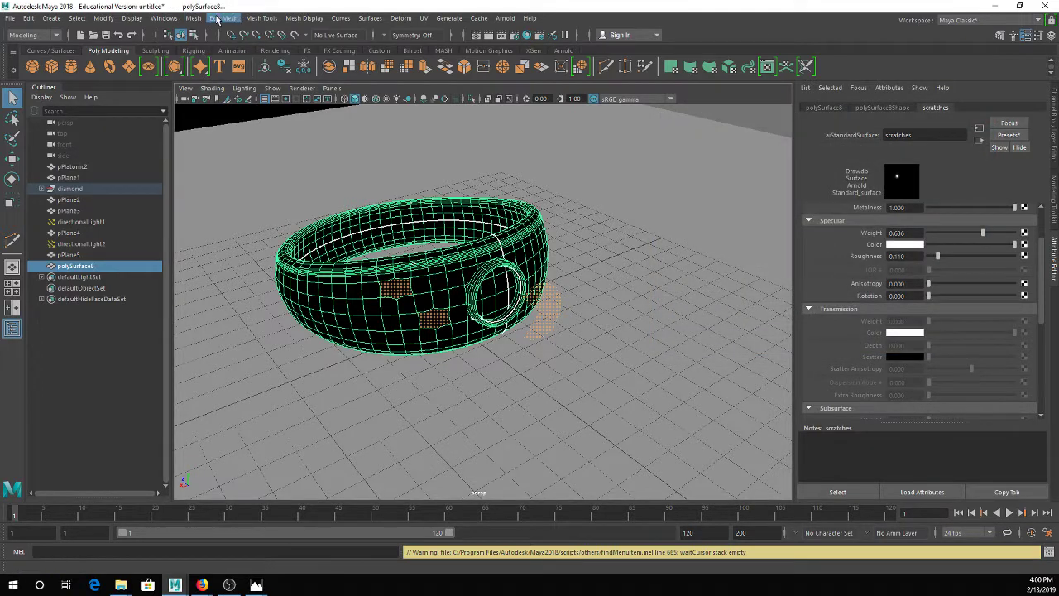
left_click_drag(375, 46, 325, 43)
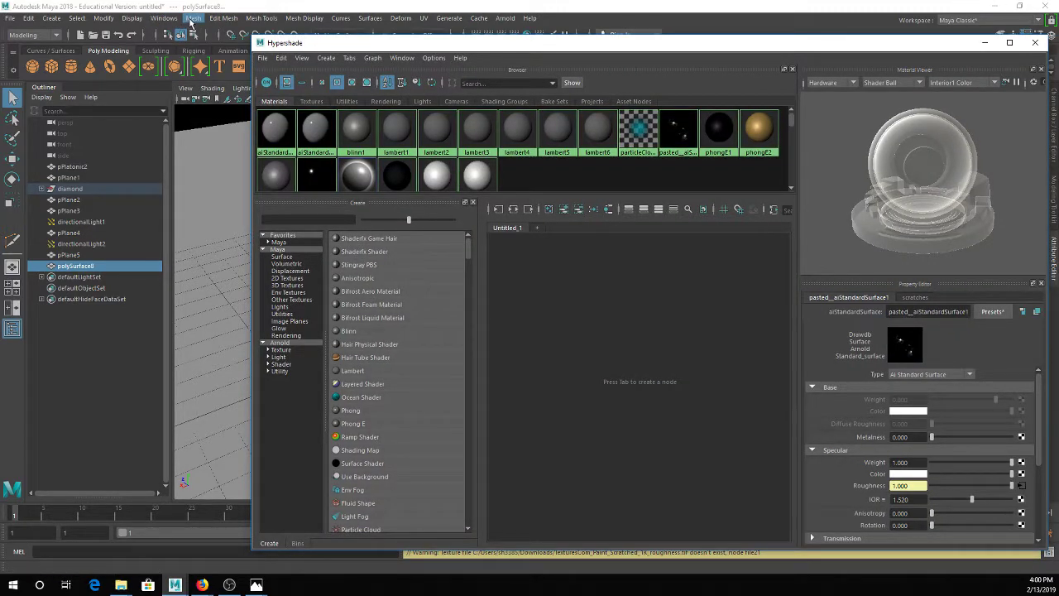
Step: Call up the Hypershade again and view the properties of the lambert5 and lambert3 materials
left_click(159, 18)
mouse_move(184, 68)
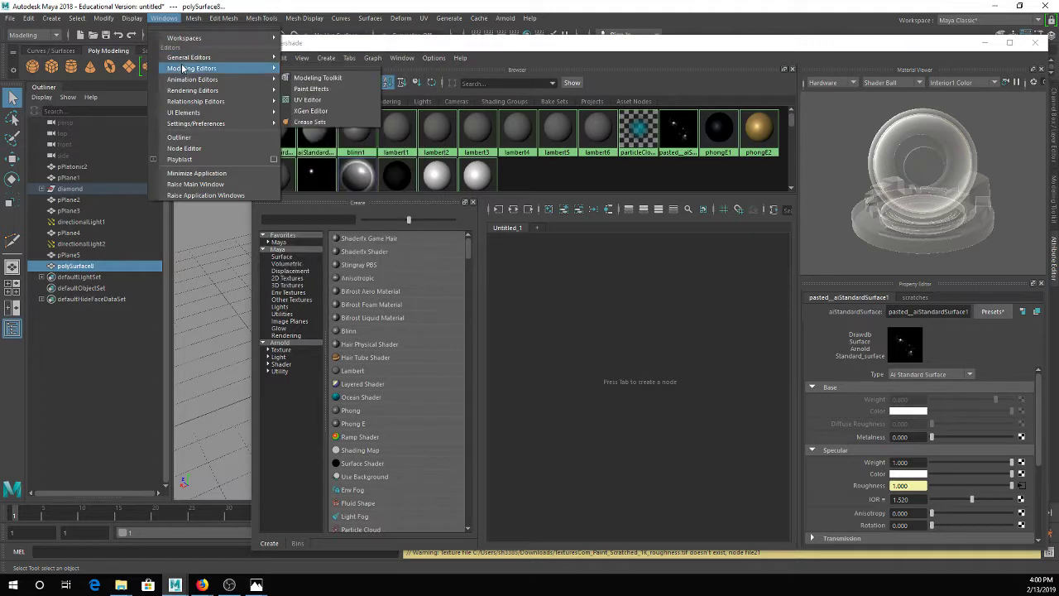
mouse_move(215, 90)
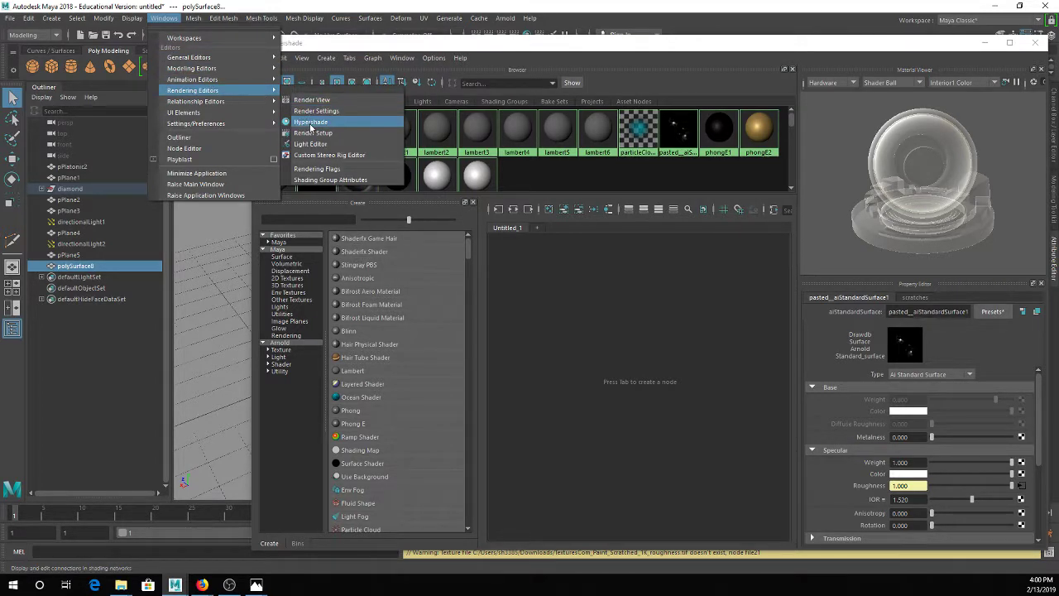
left_click(311, 124)
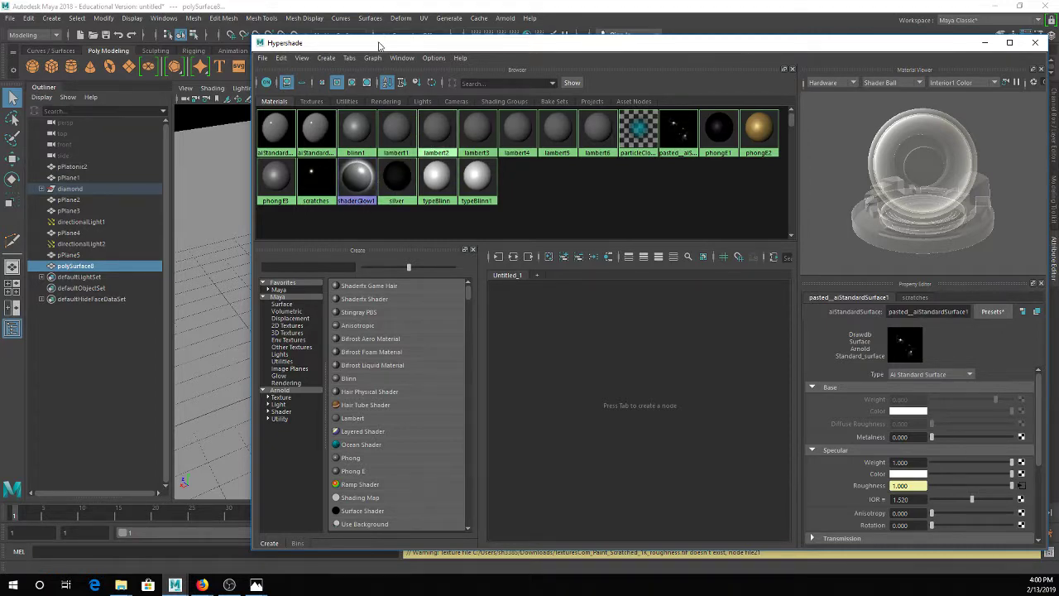
left_click_drag(379, 45, 319, 39)
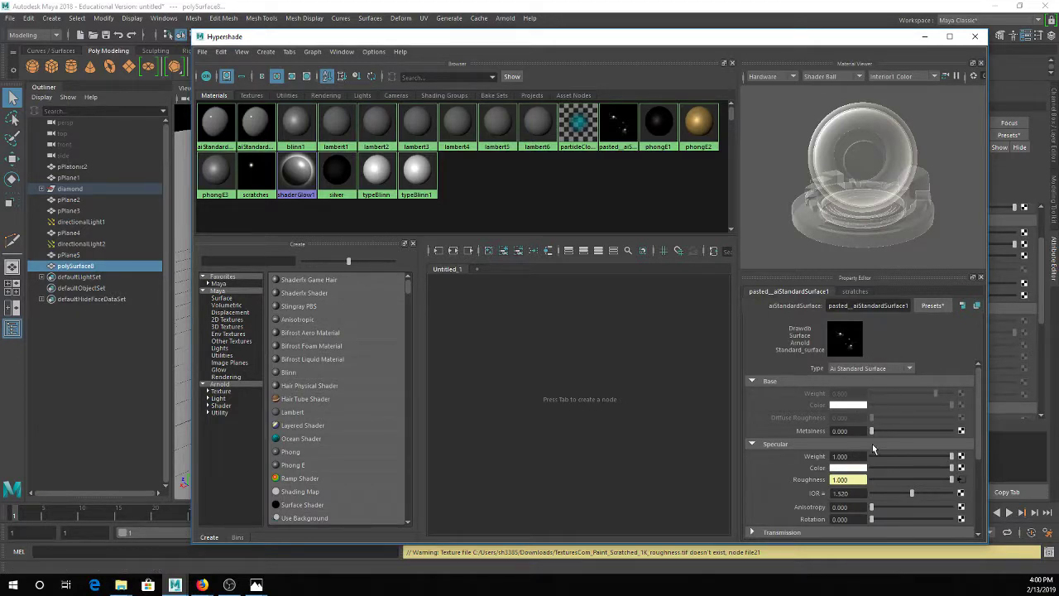
left_click(499, 124)
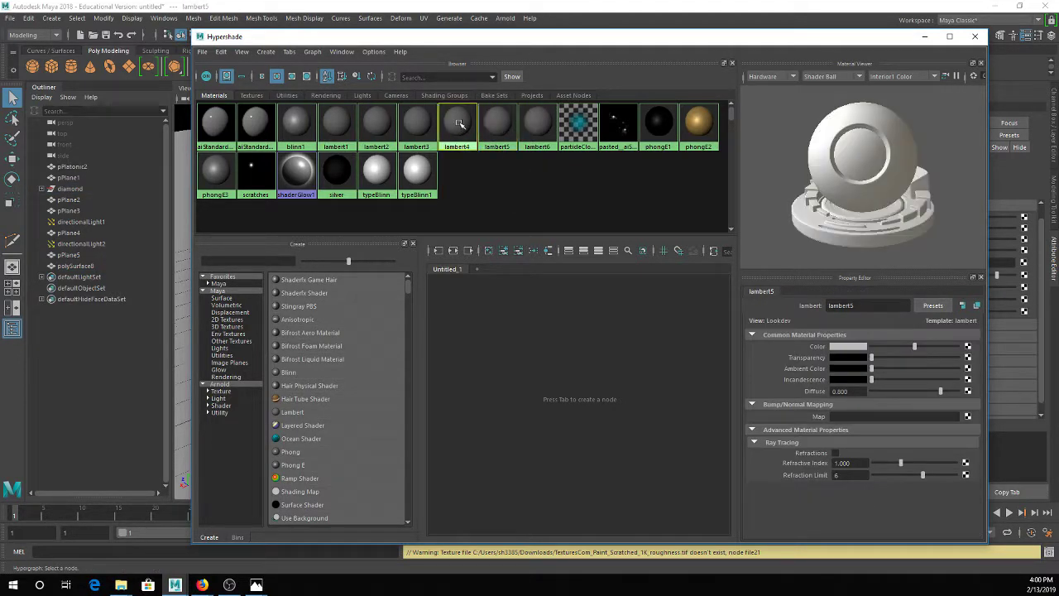
left_click(417, 124)
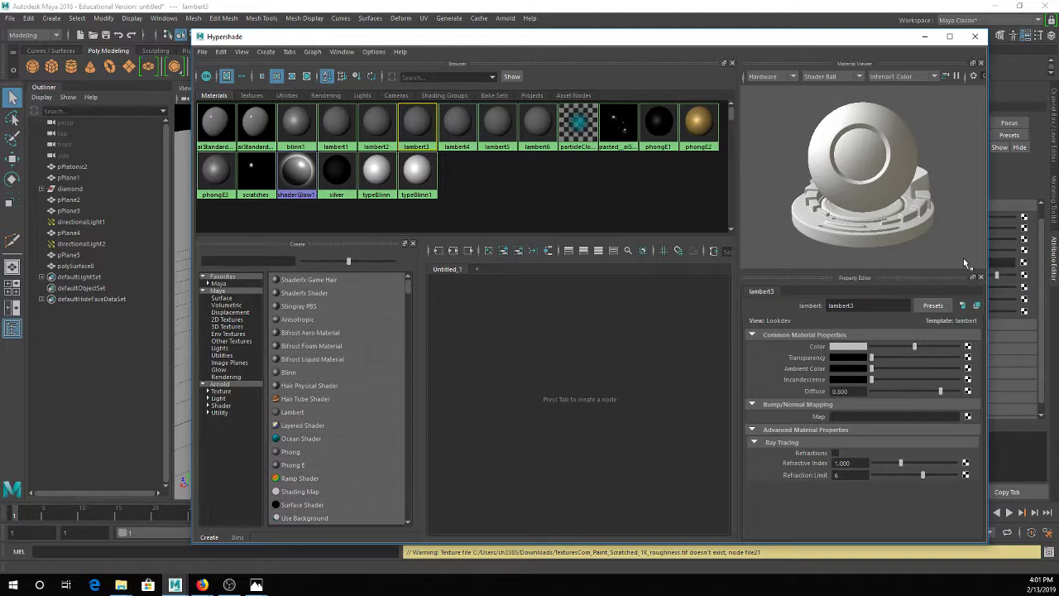
Step: View the properties of the phongE2 and aiStandardSurface3 materials and clear the material selection
left_click(697, 124)
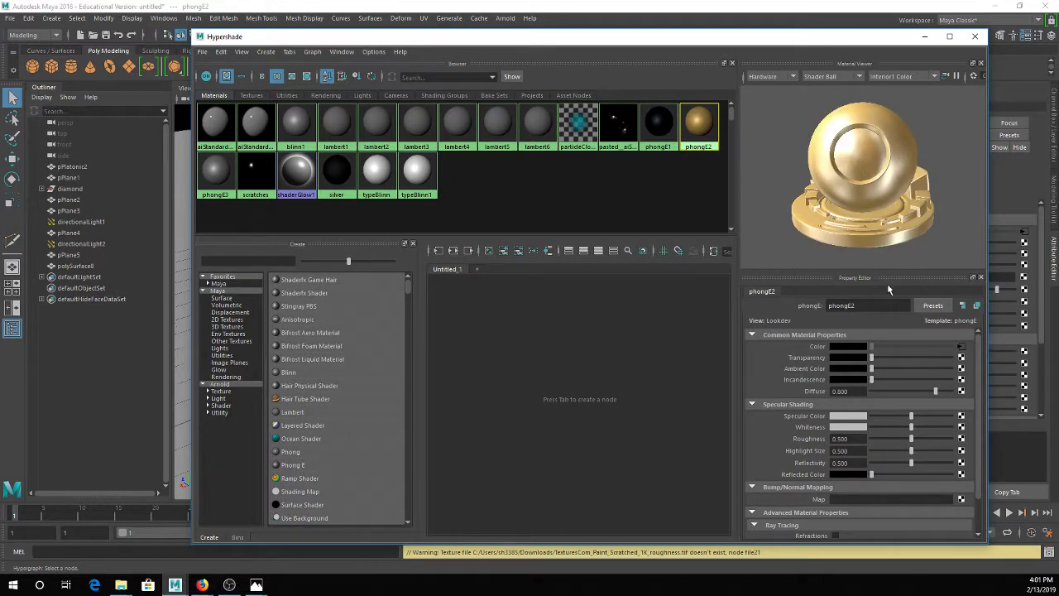
mouse_move(871, 359)
left_mouse_down()
mouse_move(915, 370)
mouse_move(871, 368)
left_mouse_up()
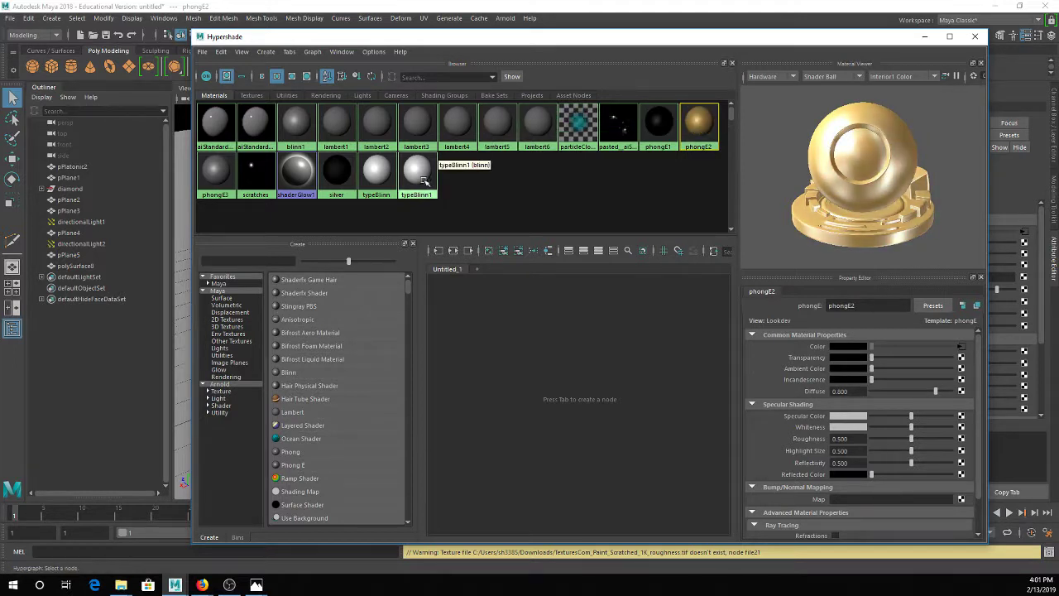
left_click(255, 124)
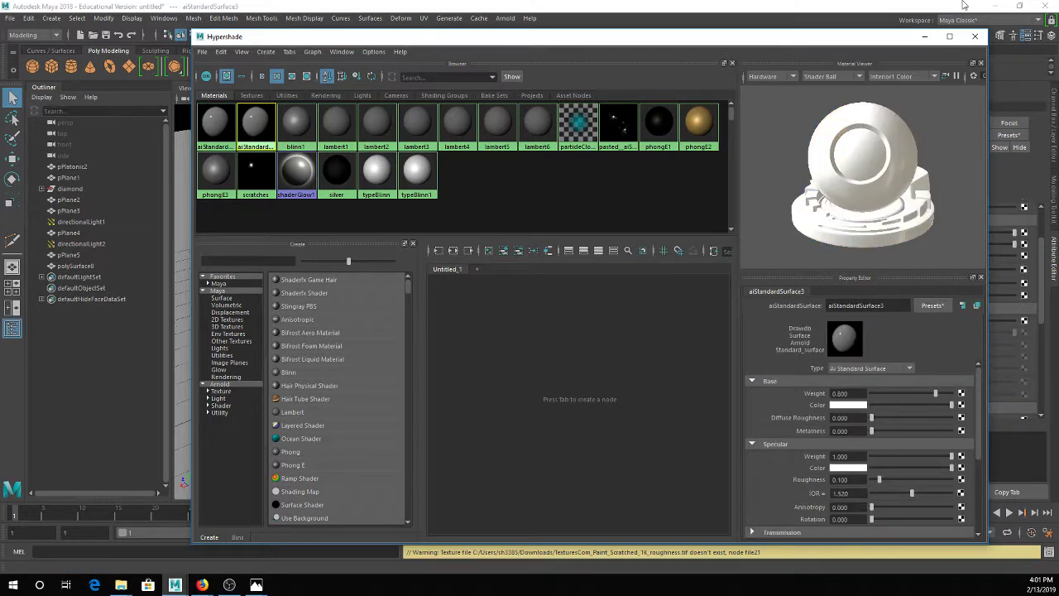
left_click(536, 171)
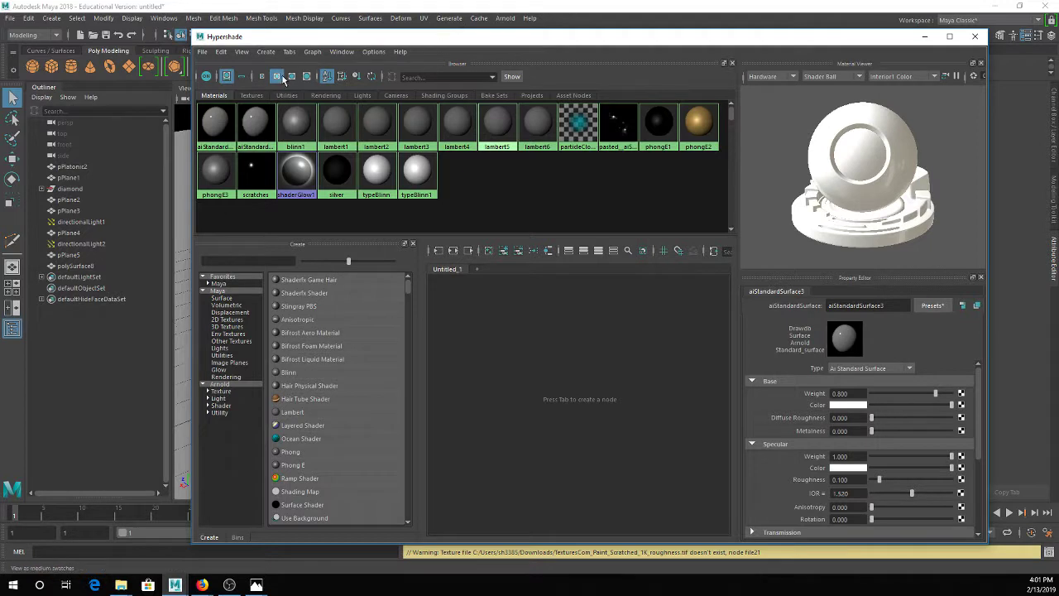
Step: Delete all shading nodes in the Hypershade that are not assigned to any surface
left_click(223, 52)
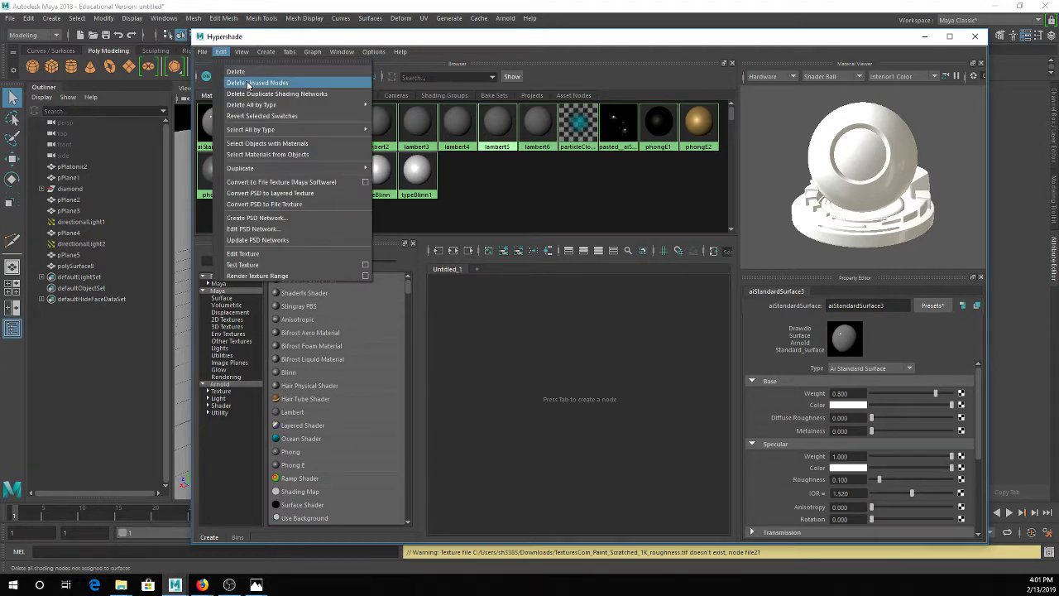
left_click(247, 84)
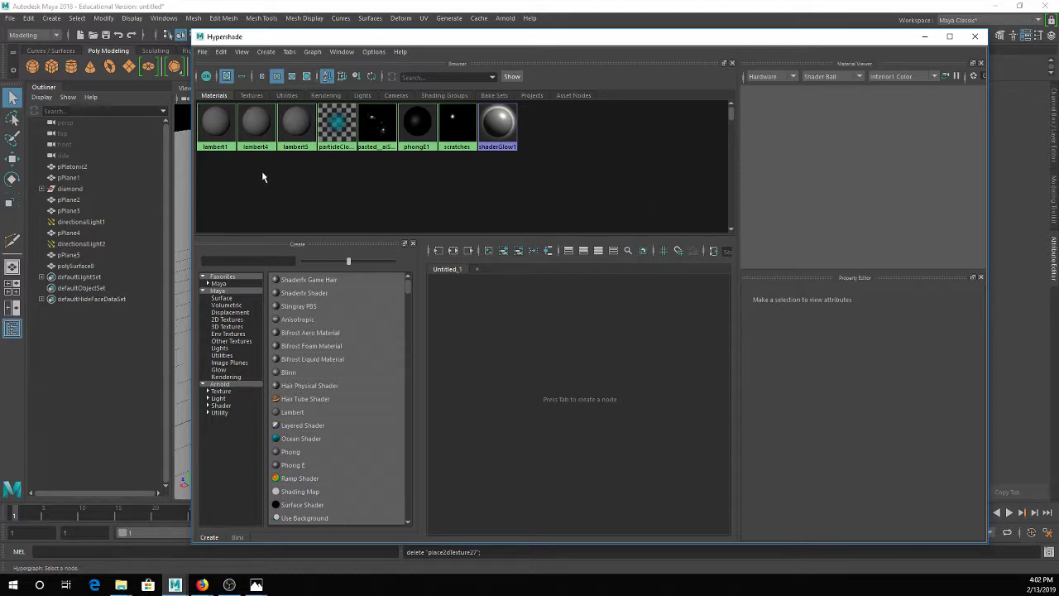
left_click(222, 56)
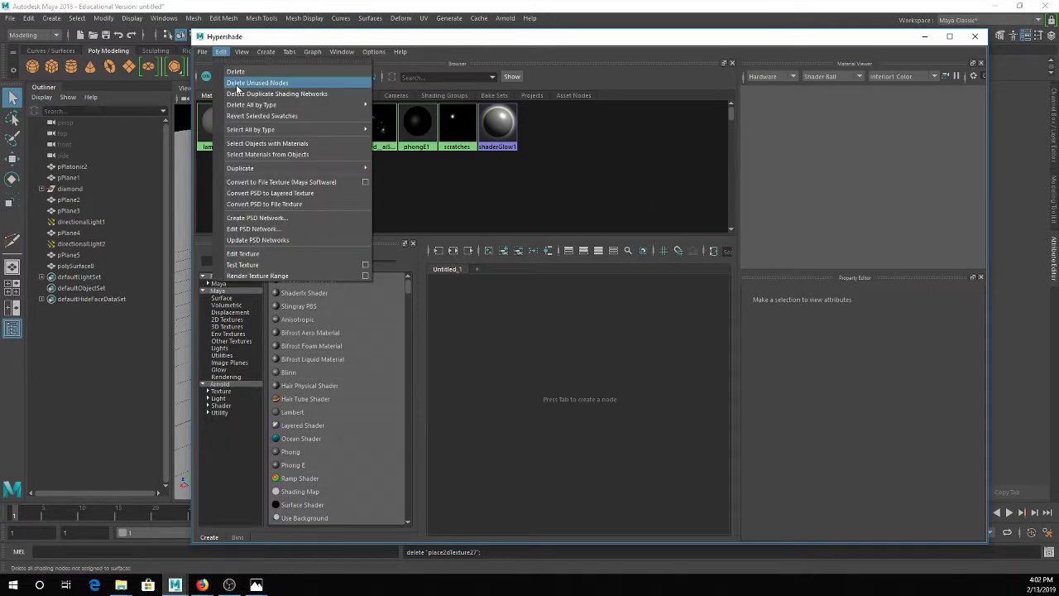
left_click(436, 209)
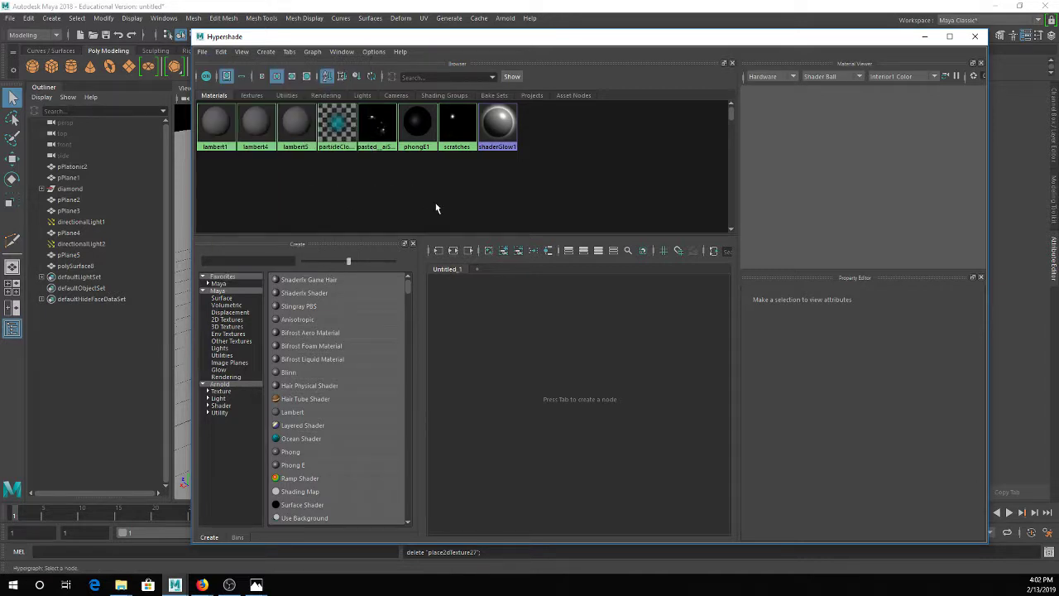
Step: Display the scene's texture nodes in the Hypershade and run Delete Unused Nodes again
left_click(254, 96)
left_click(220, 96)
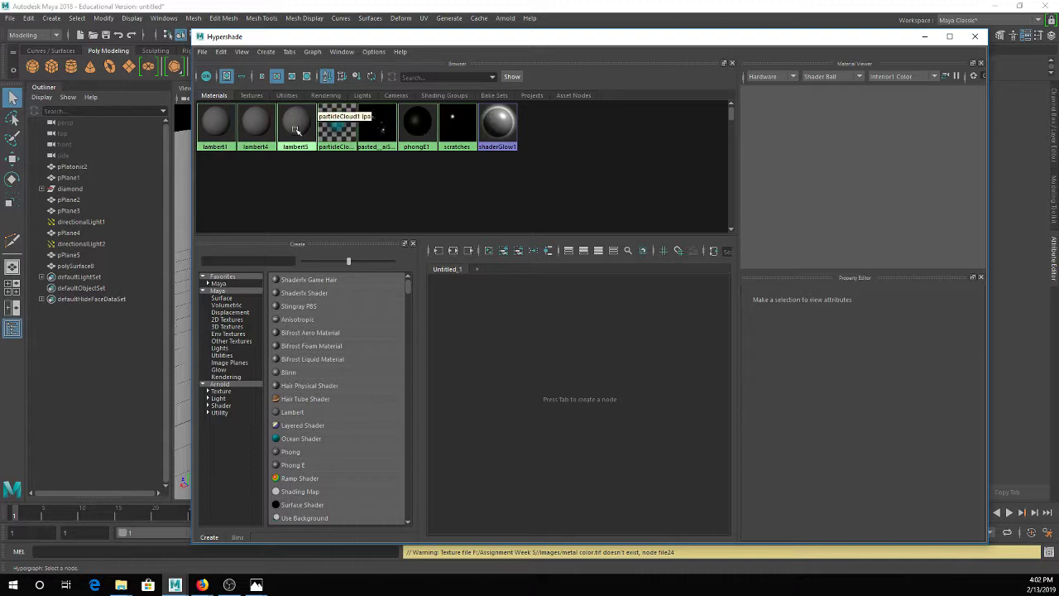
left_click(255, 97)
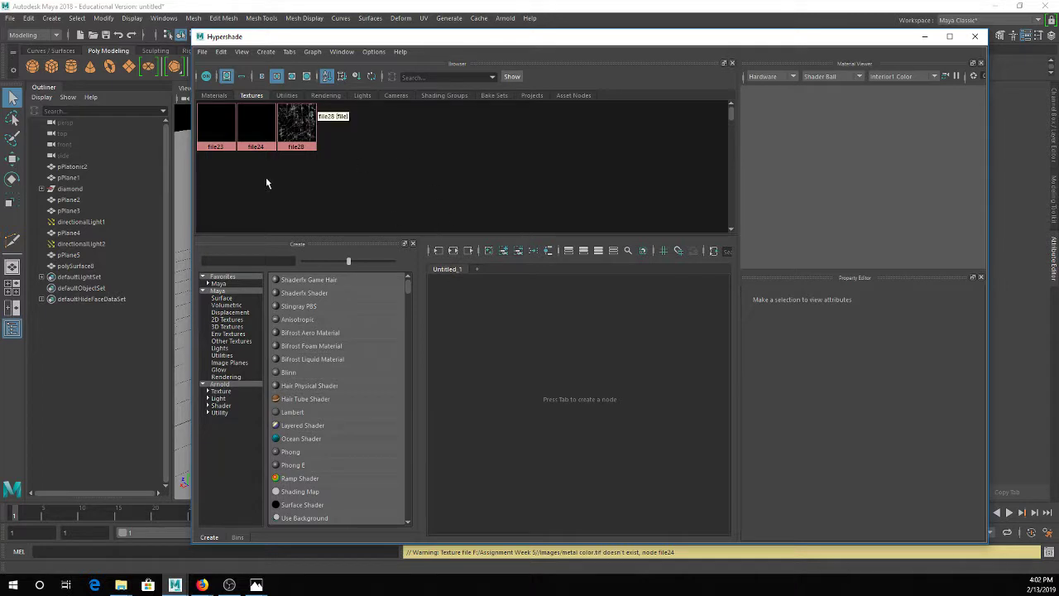
left_click(221, 52)
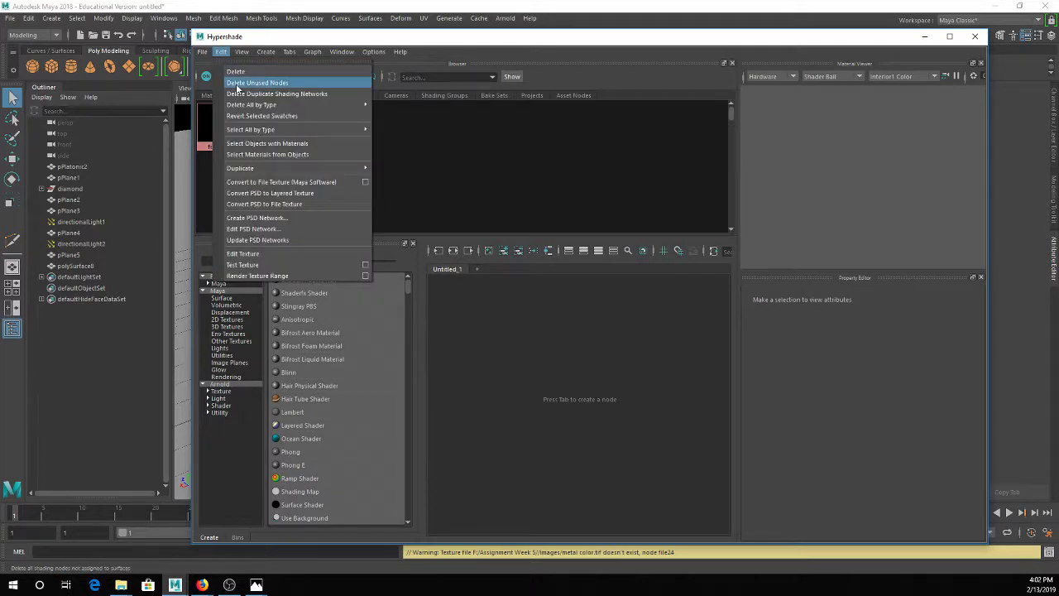
left_click(240, 83)
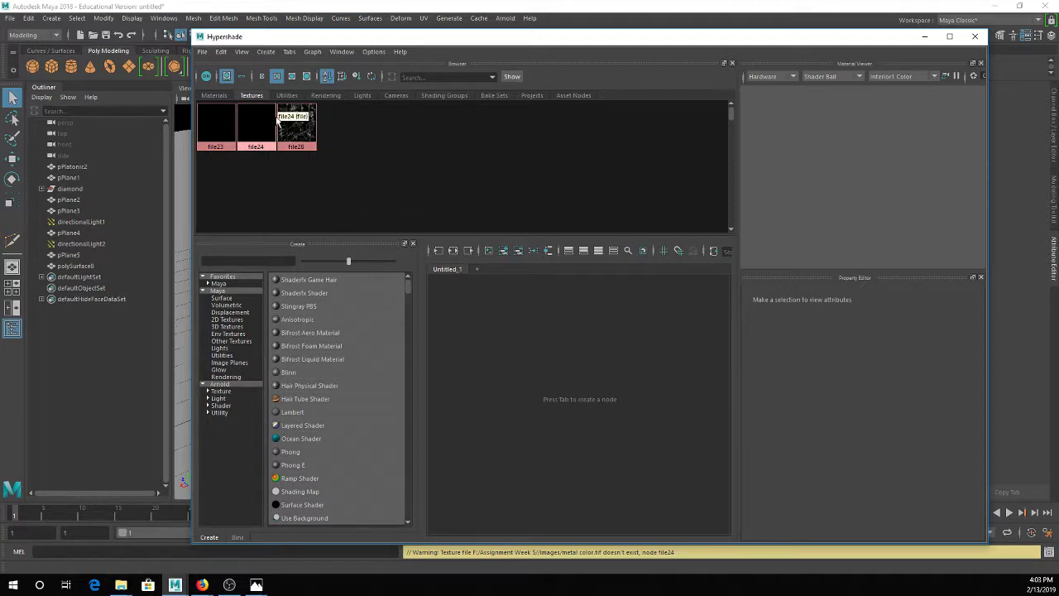
left_click(222, 51)
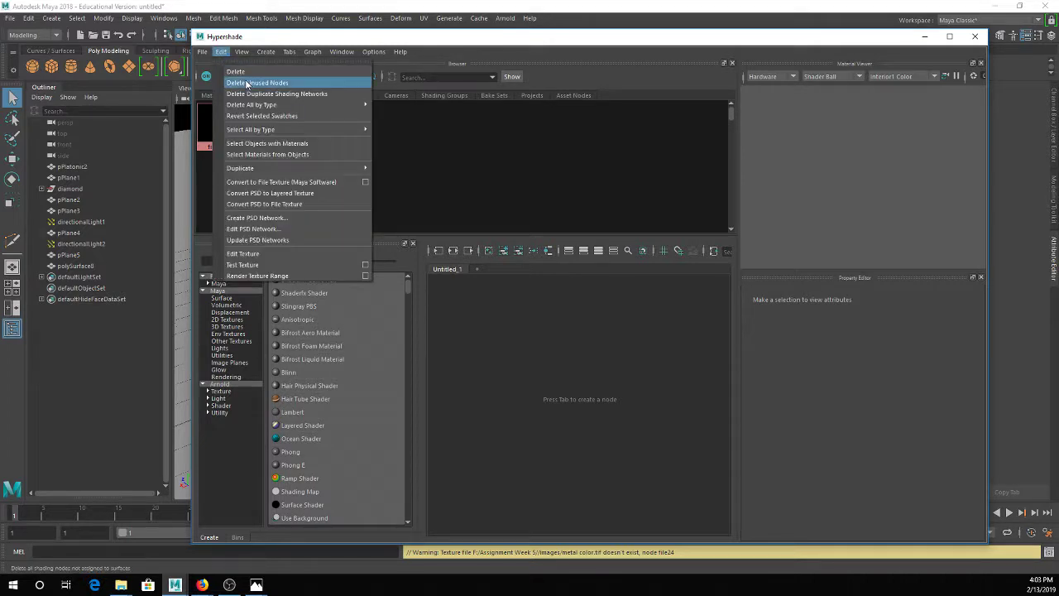
left_click(499, 208)
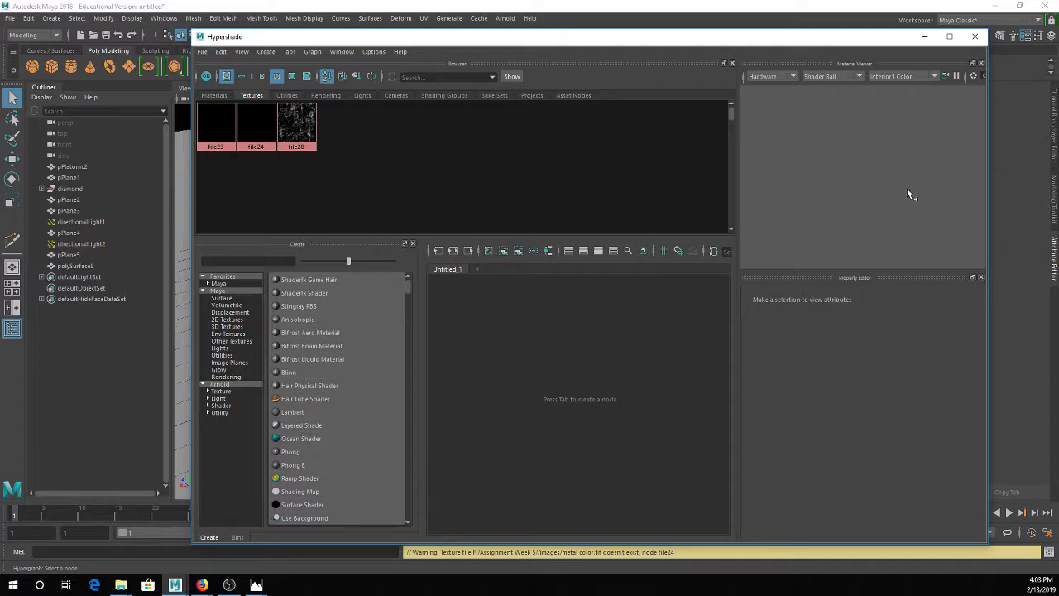
Step: Close the Hypershade and select the ground plane pPlane1 beneath the ring
left_click(973, 36)
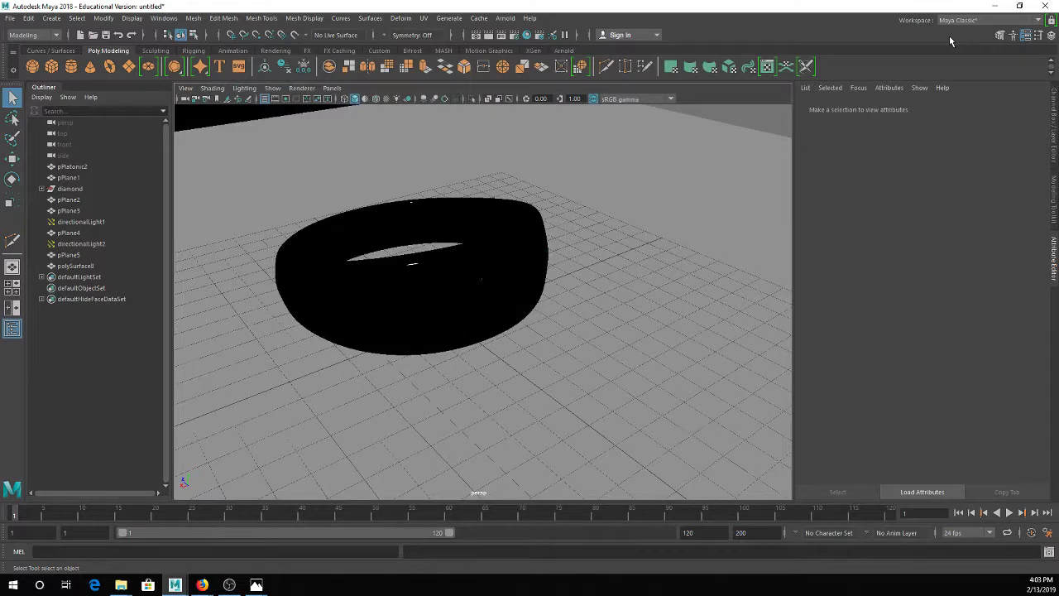
left_click(596, 212)
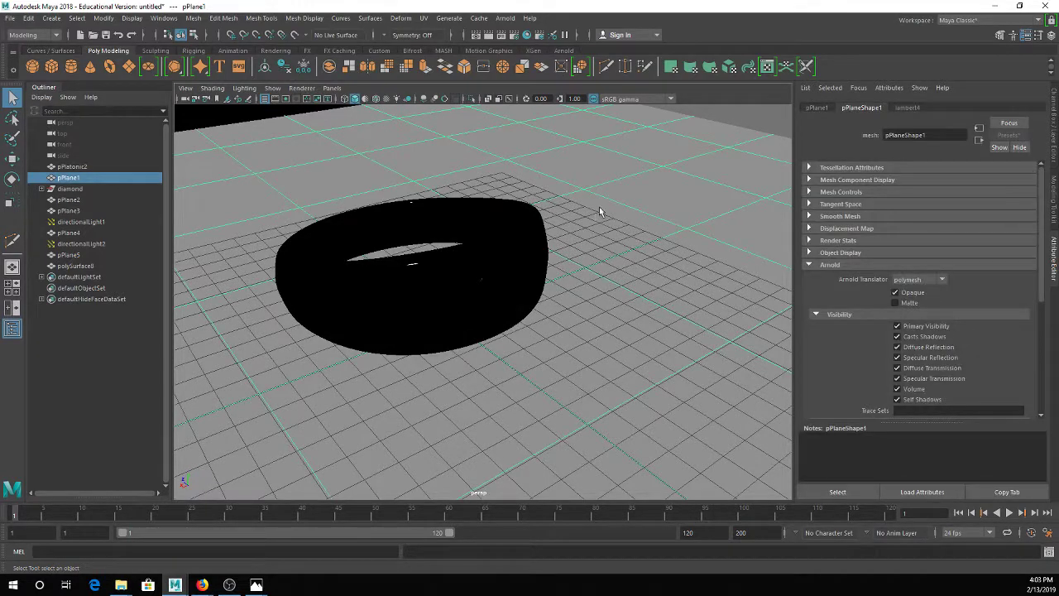